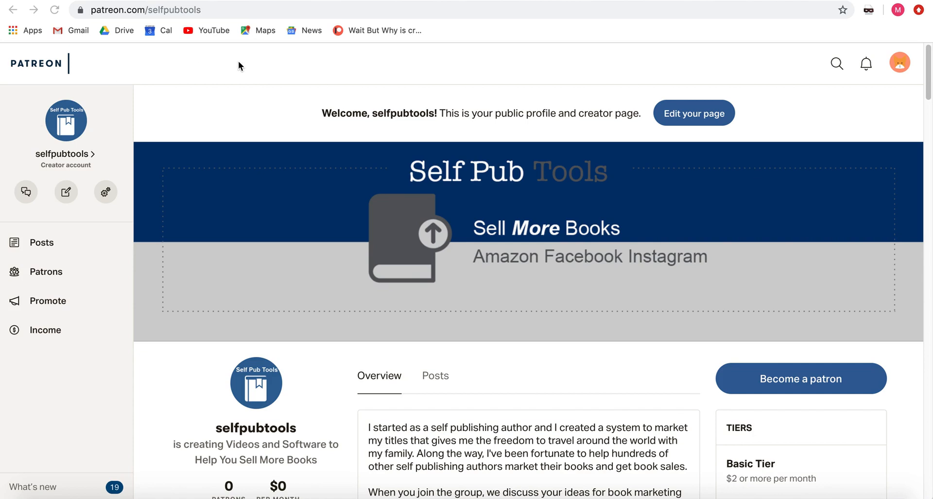
Step: View the selfpubtools Earnings dashboard ($0.00 for Oct 2019), then start a private browsing window
left_click(219, 10)
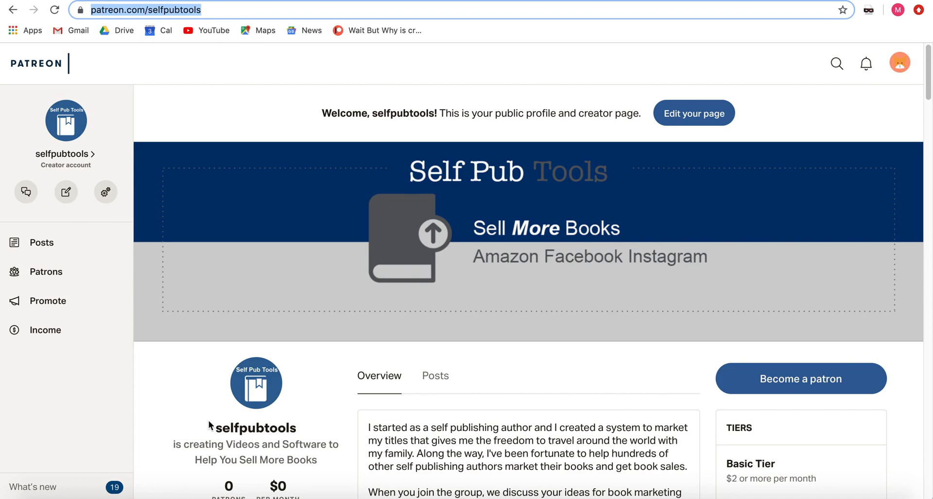
scroll(210, 425, "down", 3)
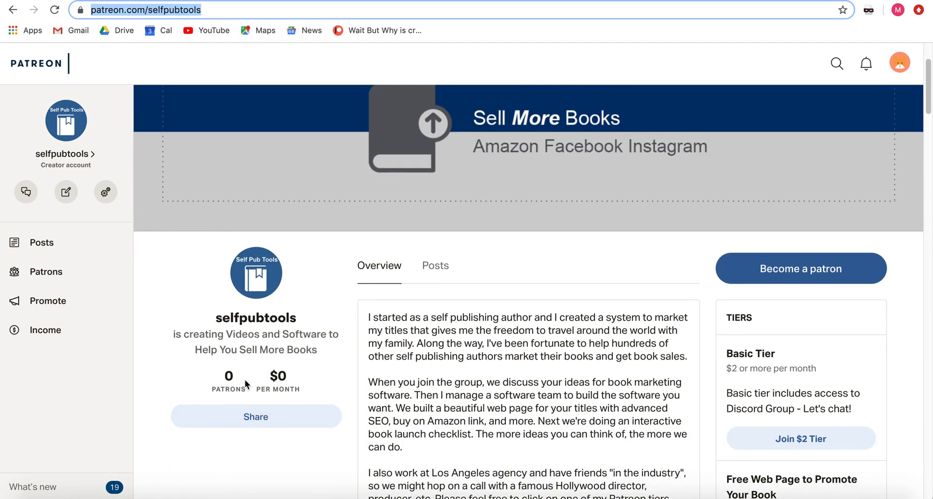
scroll(205, 367, "up", 3)
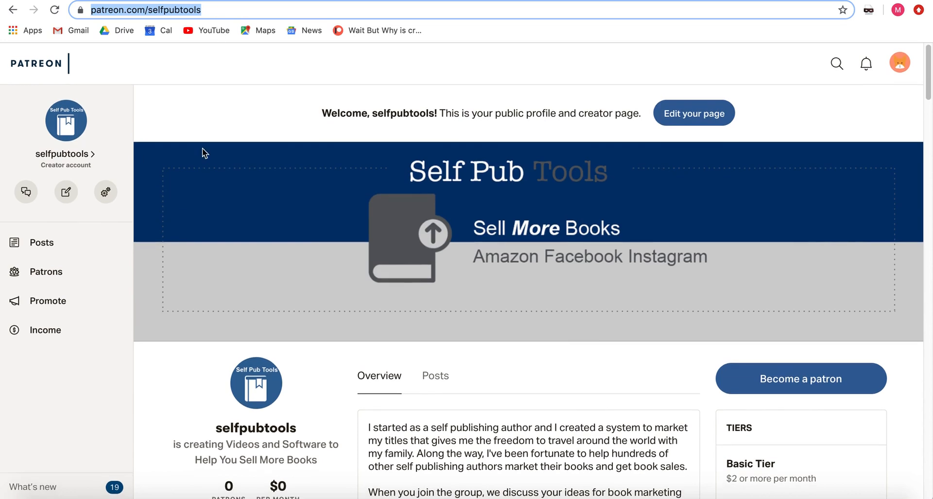
left_click(45, 330)
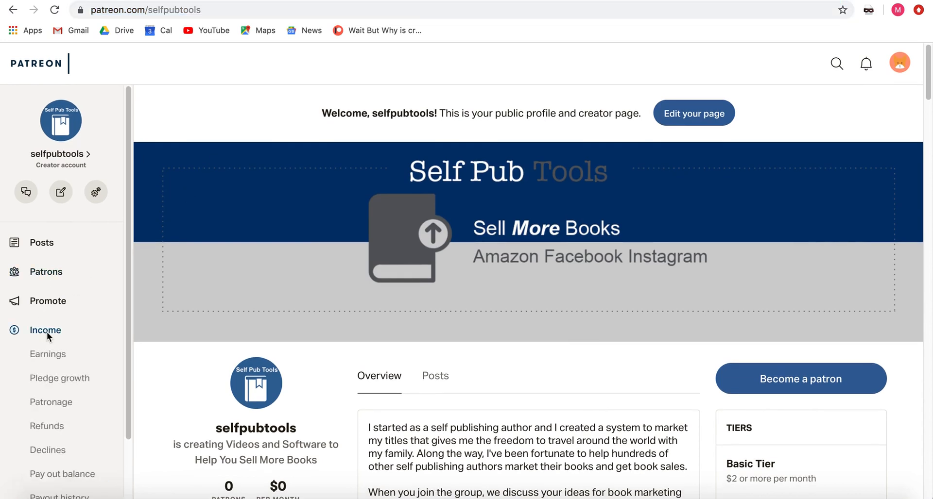
left_click(49, 352)
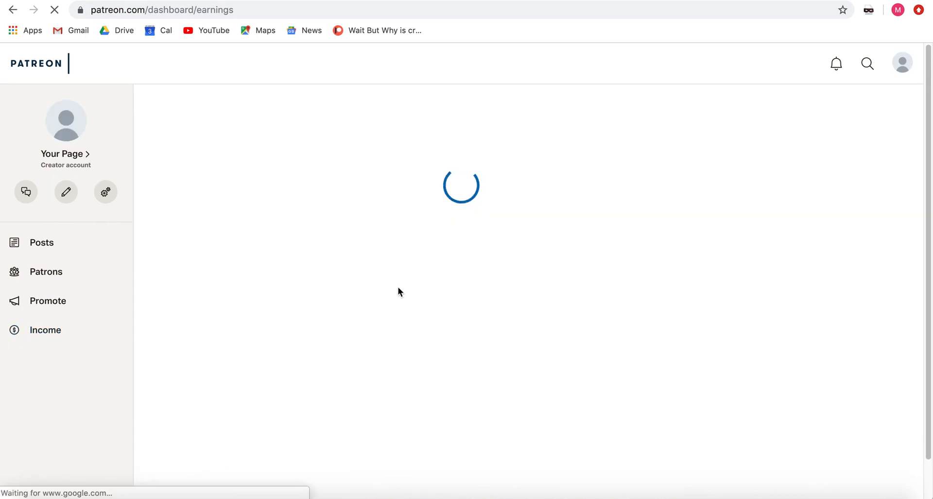
scroll(630, 294, "down", 5)
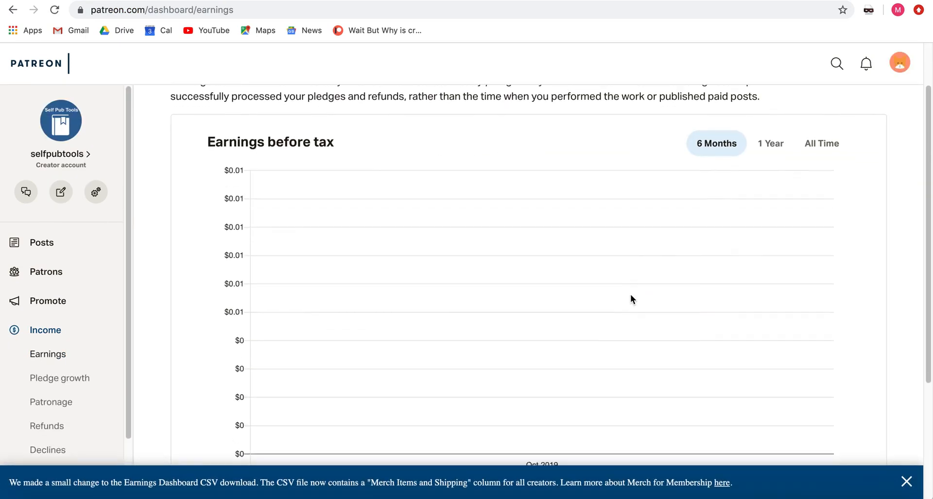
scroll(631, 294, "down", 5)
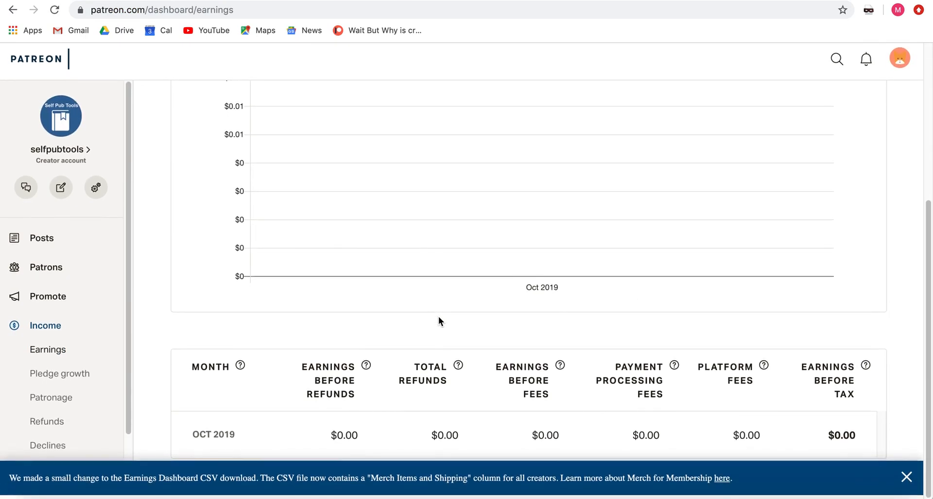
scroll(438, 316, "up", 10)
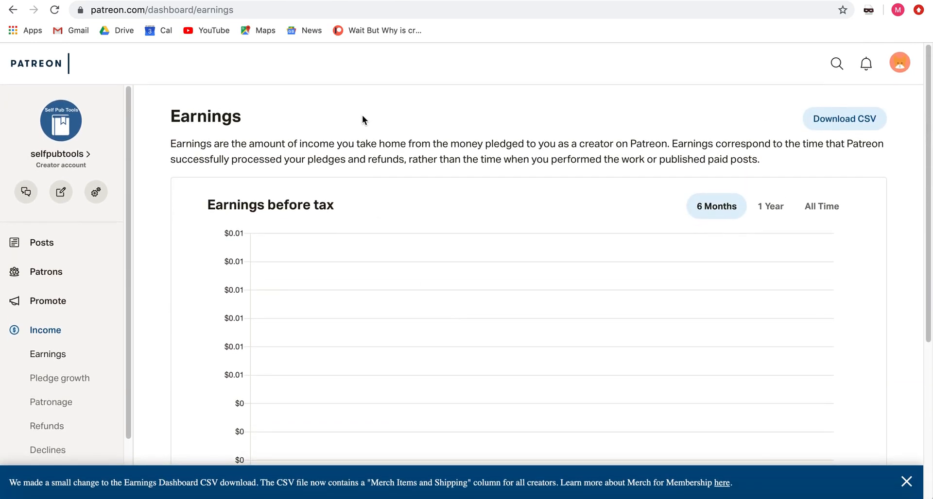
key("ctrl+shift+n")
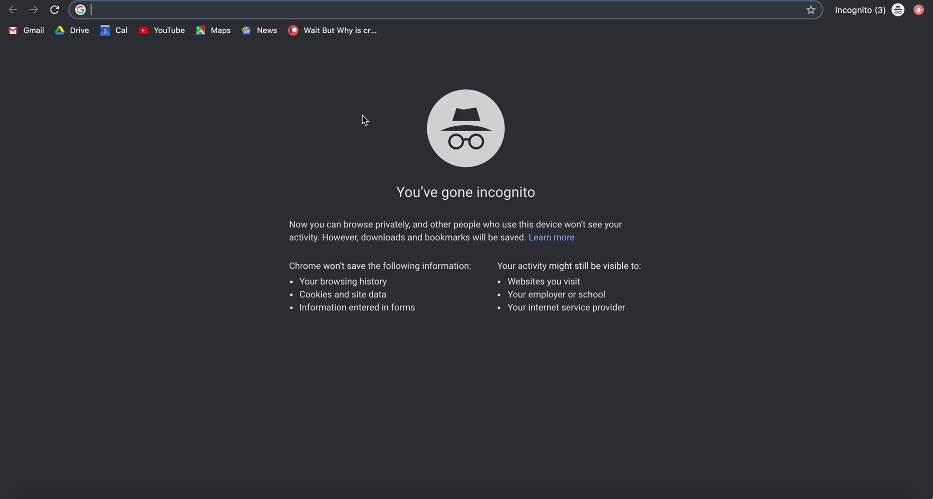
type("patreon.com")
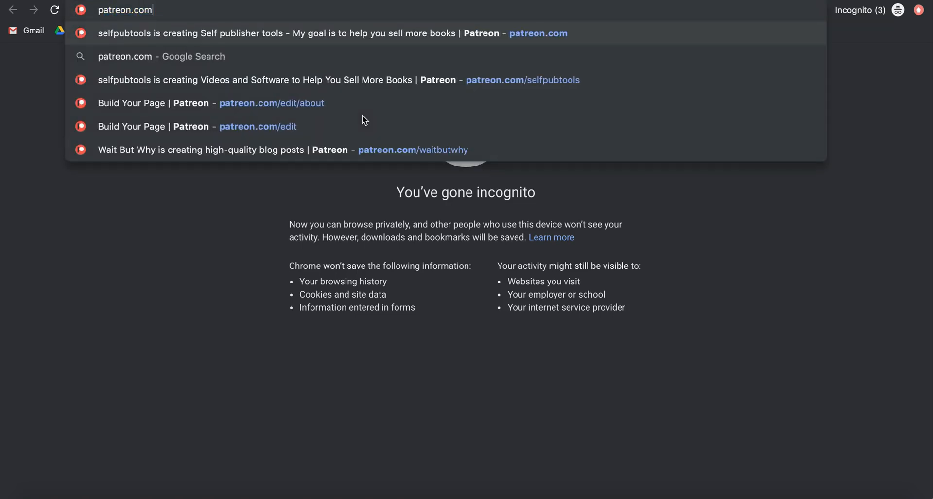
Step: Go to patreon.com in the private window and reveal the Ten One Math income sections
key("Return")
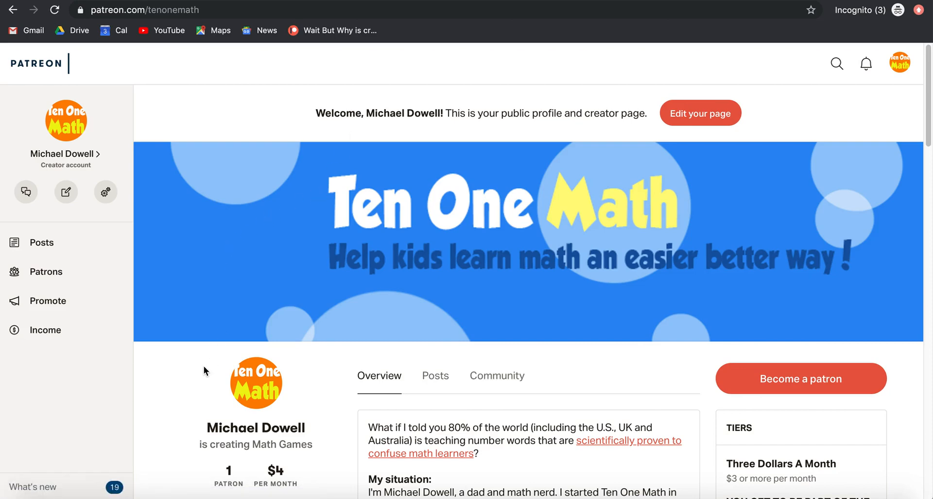
scroll(203, 367, "down", 3)
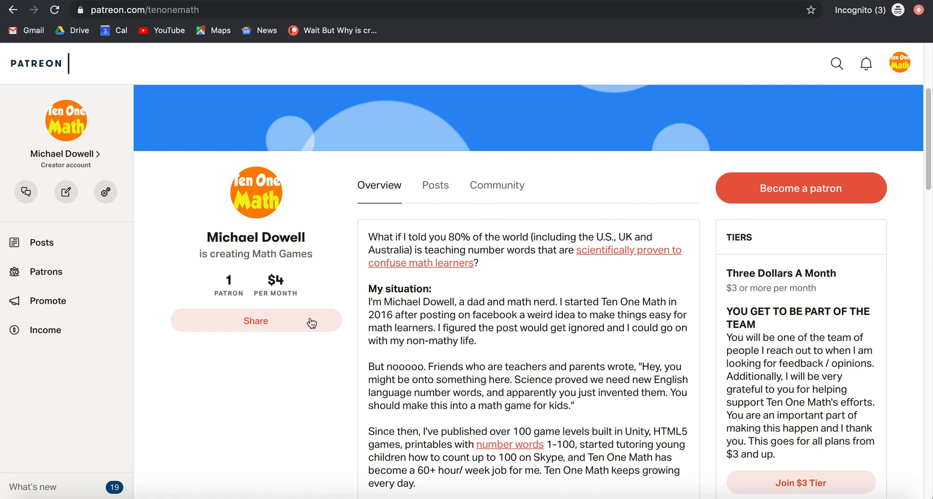
scroll(306, 320, "up", 5)
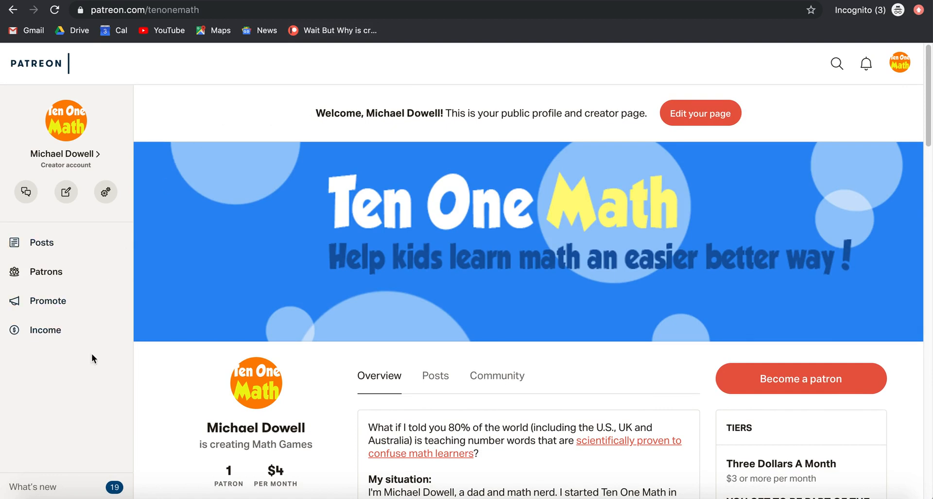
left_click(45, 330)
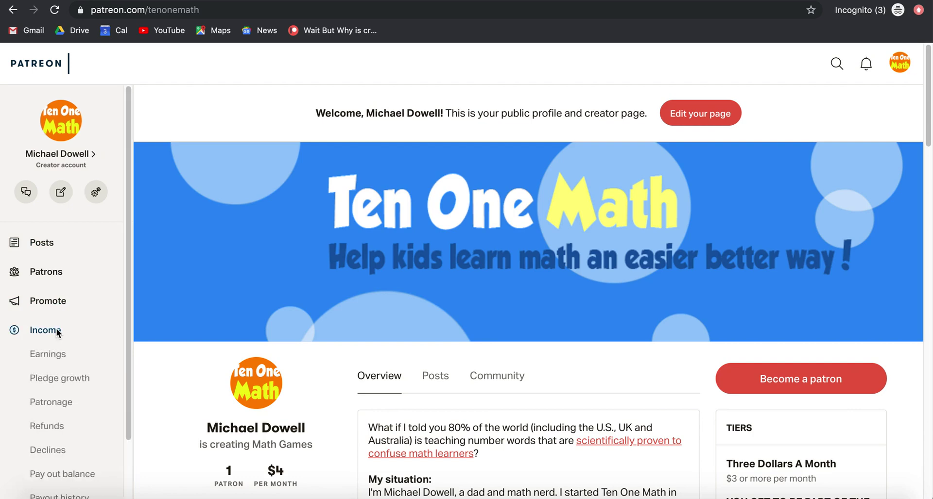
Step: Show the Ten One Math Earnings dashboard with $4.37 monthly after fees
left_click(45, 353)
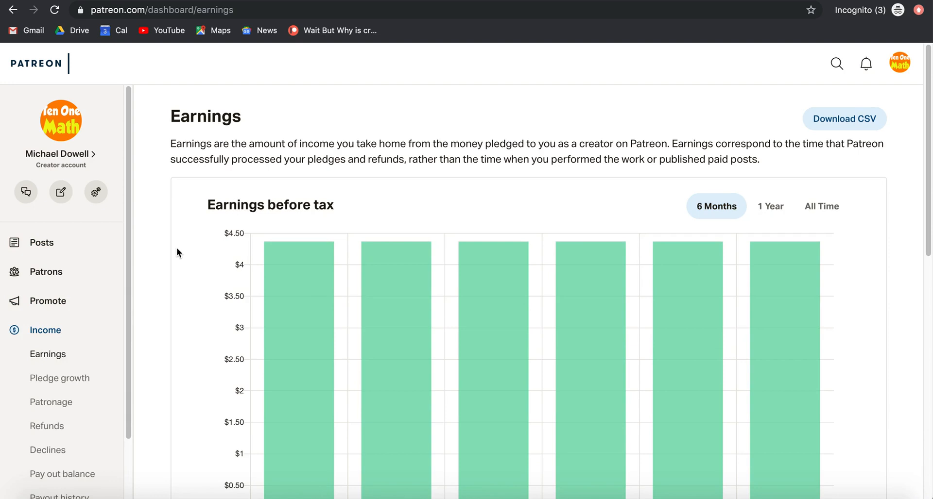
scroll(177, 248, "down", 3)
scroll(176, 247, "down", 4)
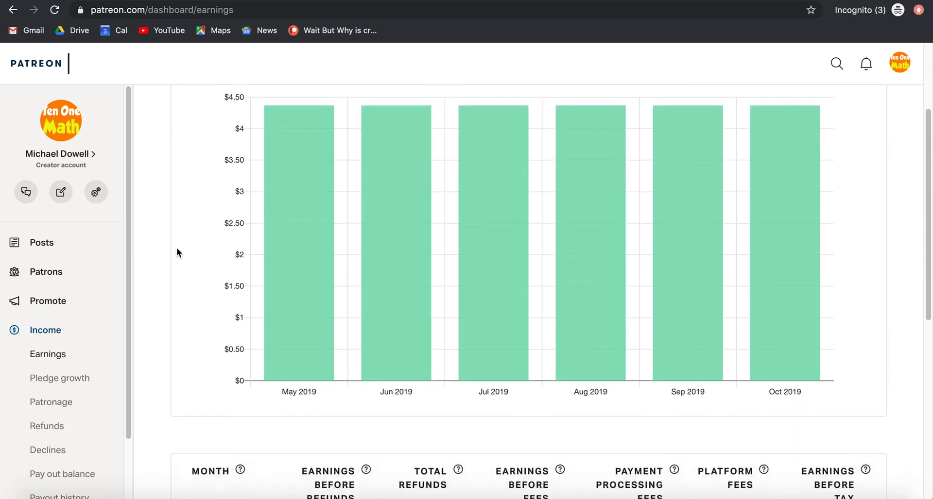
scroll(176, 253, "down", 2)
scroll(177, 253, "down", 2)
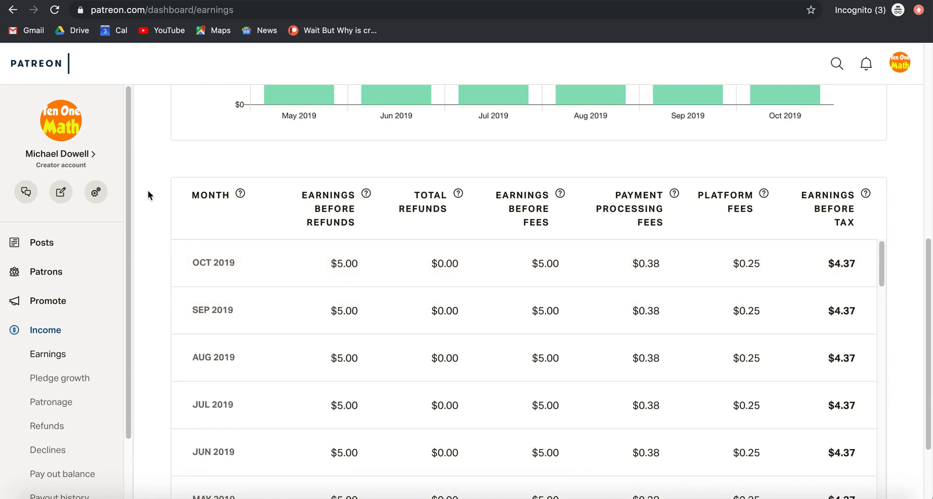
scroll(147, 195, "up", 4)
scroll(148, 195, "up", 3)
scroll(148, 195, "up", 4)
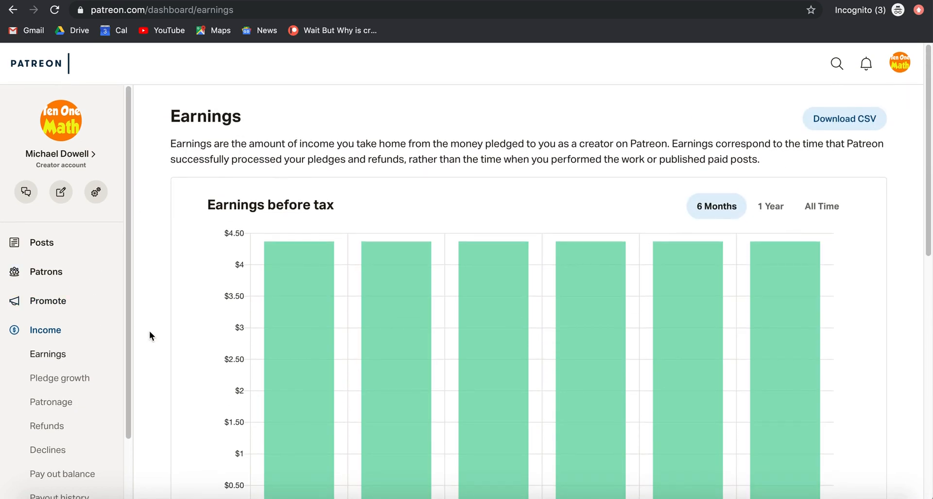
Step: Chart earnings across all time and download the earnings data as a CSV
left_click(774, 210)
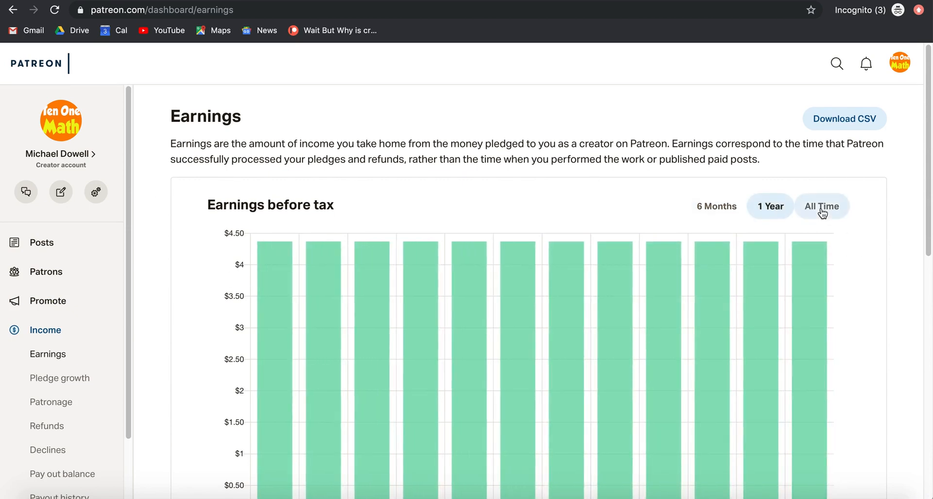
left_click(821, 206)
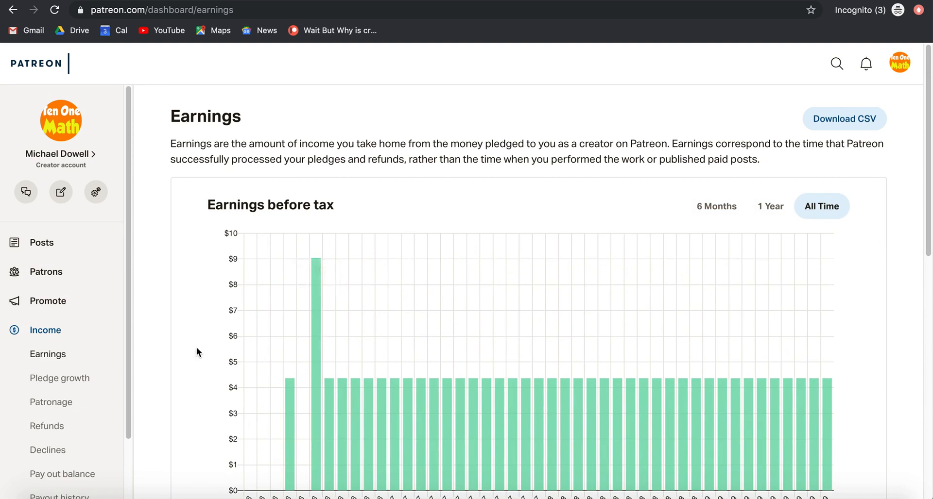
scroll(196, 347, "down", 3)
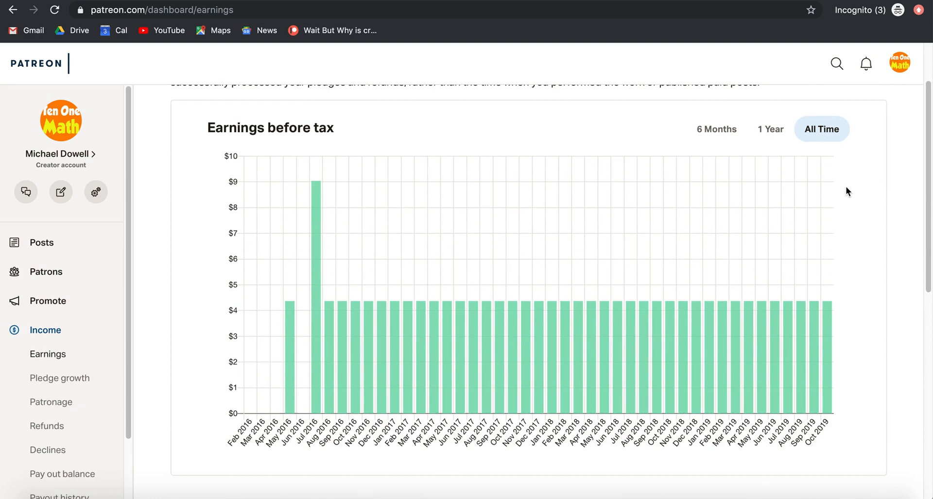
scroll(845, 181, "up", 3)
scroll(851, 198, "up", 2)
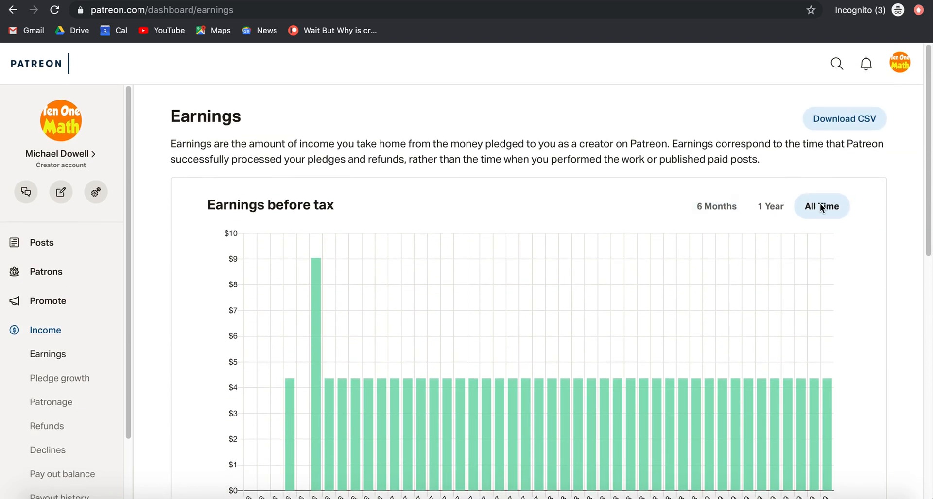
scroll(849, 306, "down", 3)
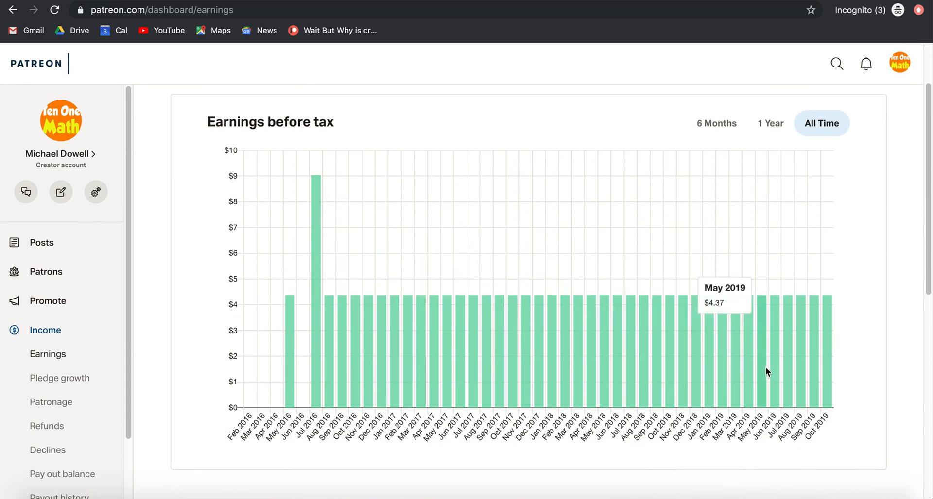
scroll(858, 345, "up", 3)
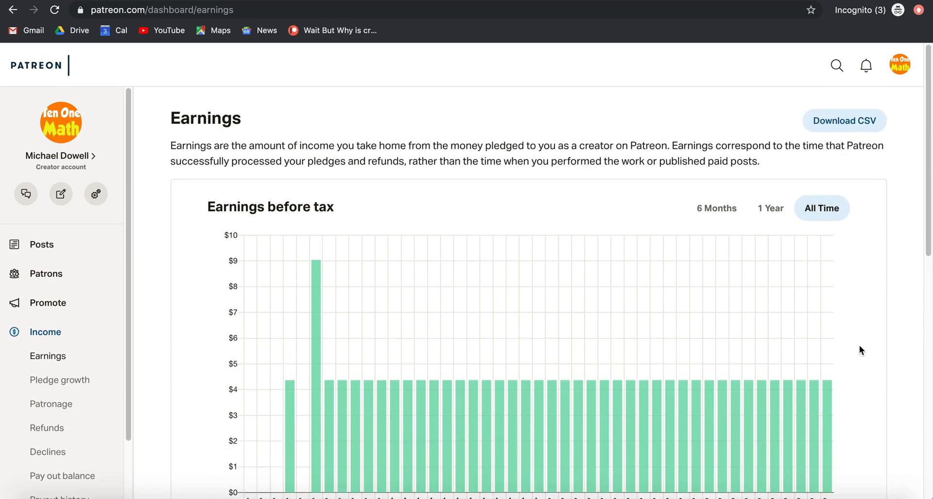
scroll(858, 351, "down", 4)
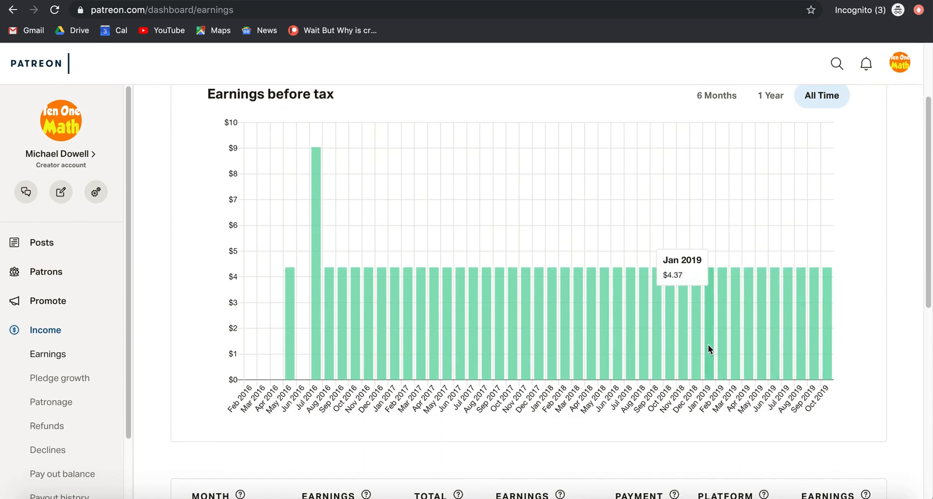
scroll(859, 331, "up", 4)
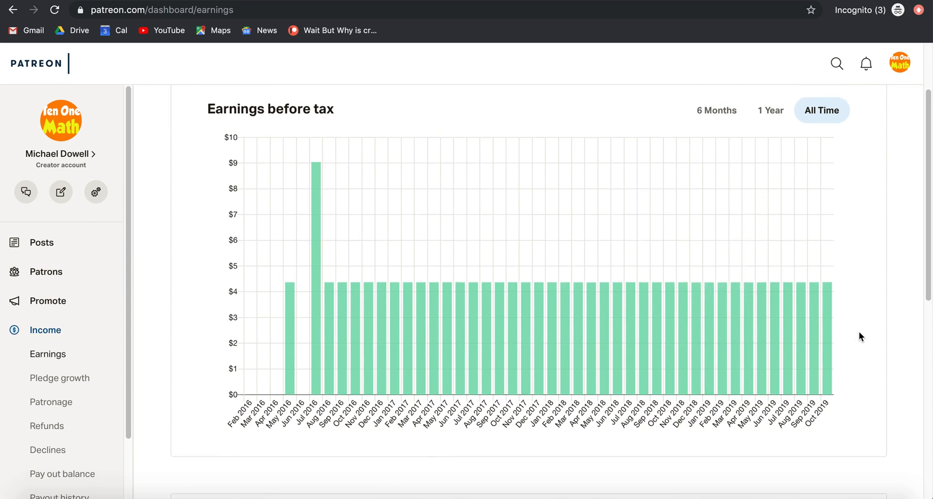
scroll(858, 332, "down", 1)
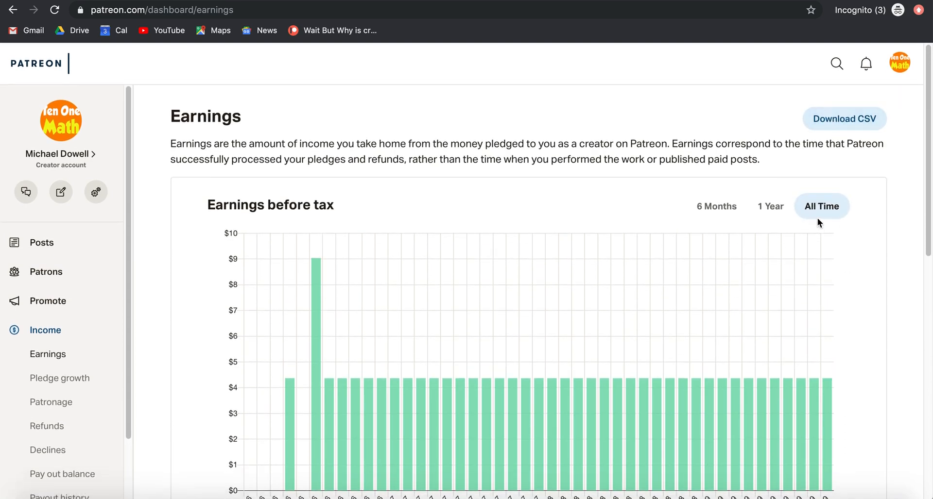
left_click(842, 119)
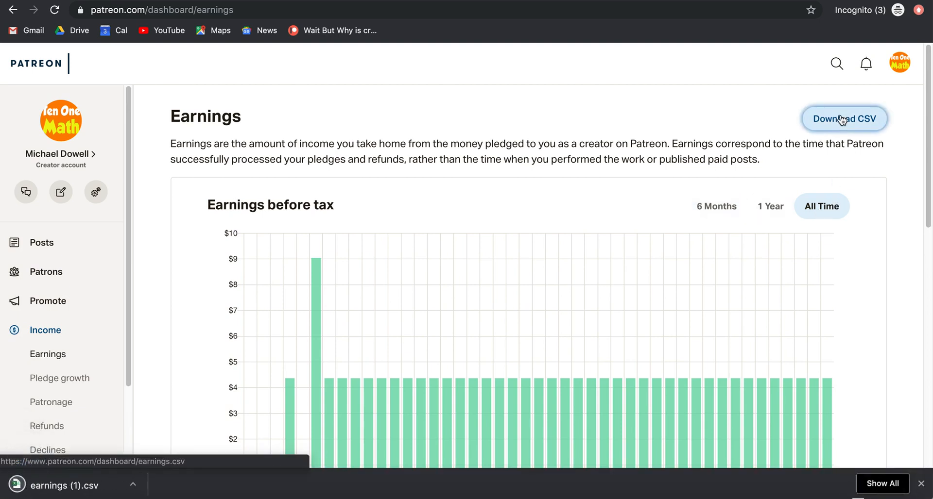
Step: Locate earnings (1).csv in Finder and open it as a spreadsheet in Excel
left_click(133, 484)
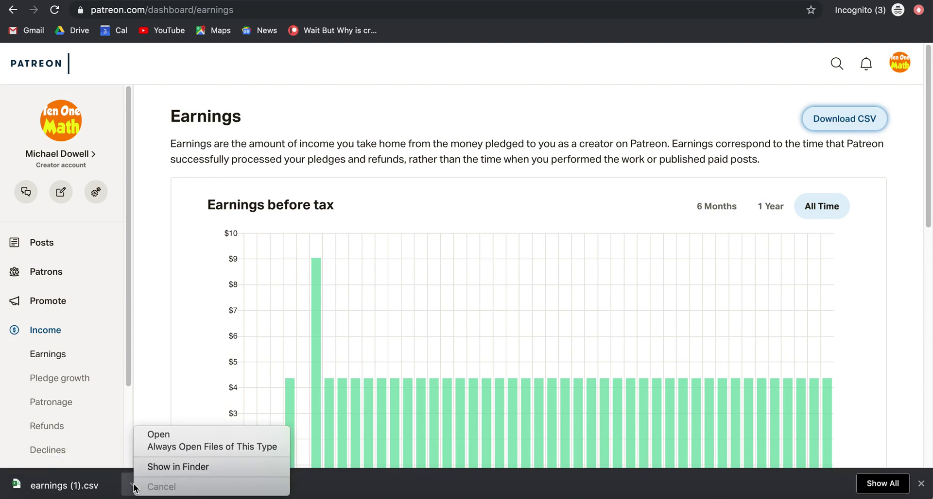
left_click(153, 467)
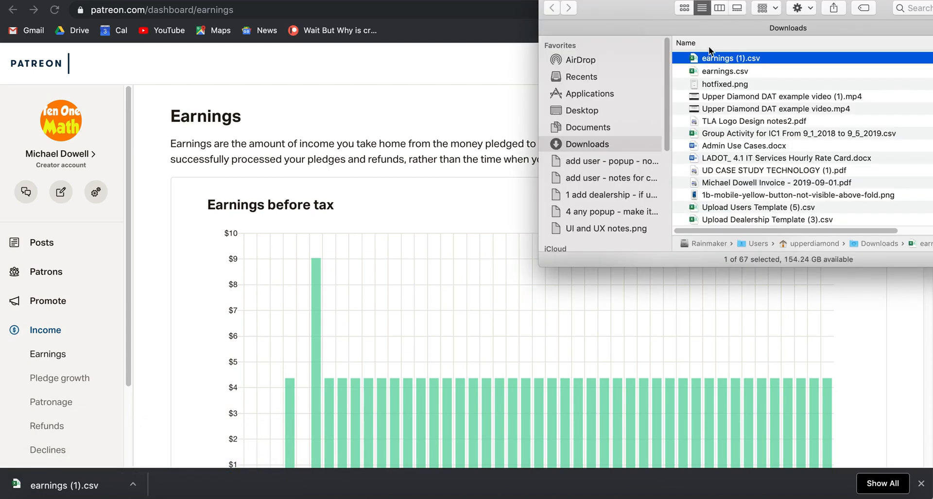
double_click(715, 56)
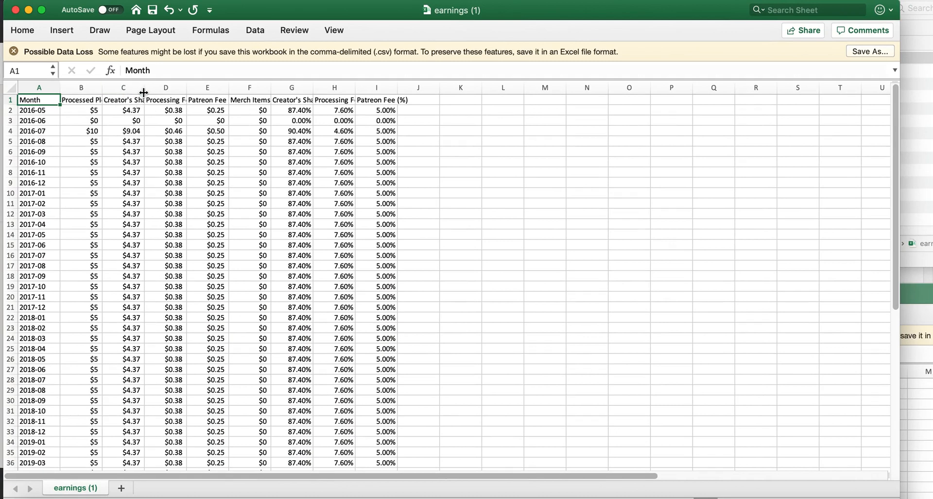
Step: Widen columns B, C and D so Processed Pledges, Creator's Share and Processing Fees headers fit
left_click_drag(143, 87, 240, 87)
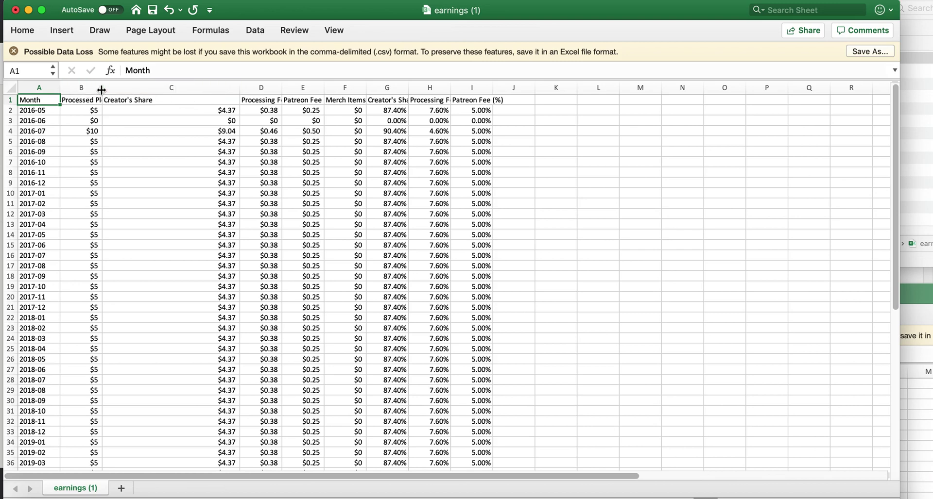
left_click_drag(102, 89, 154, 89)
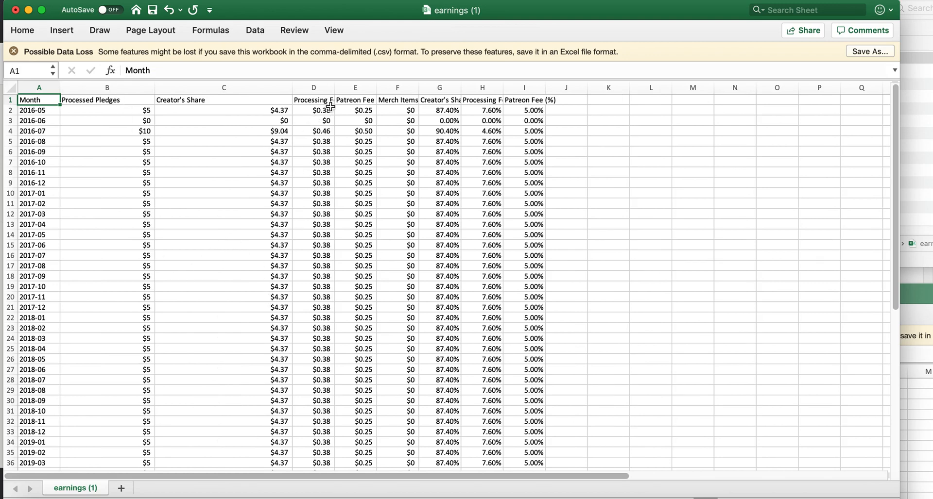
left_click_drag(333, 89, 482, 89)
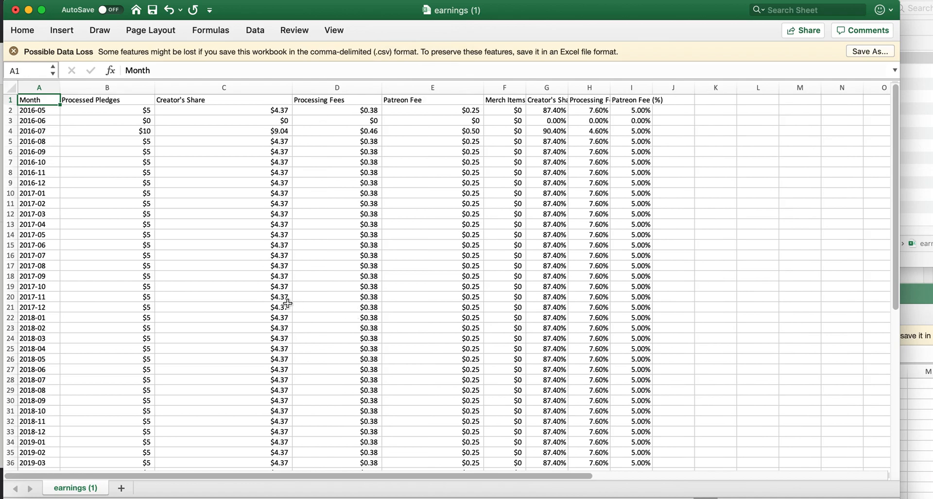
scroll(288, 304, "down", 1)
scroll(288, 303, "down", 5)
scroll(287, 304, "down", 3)
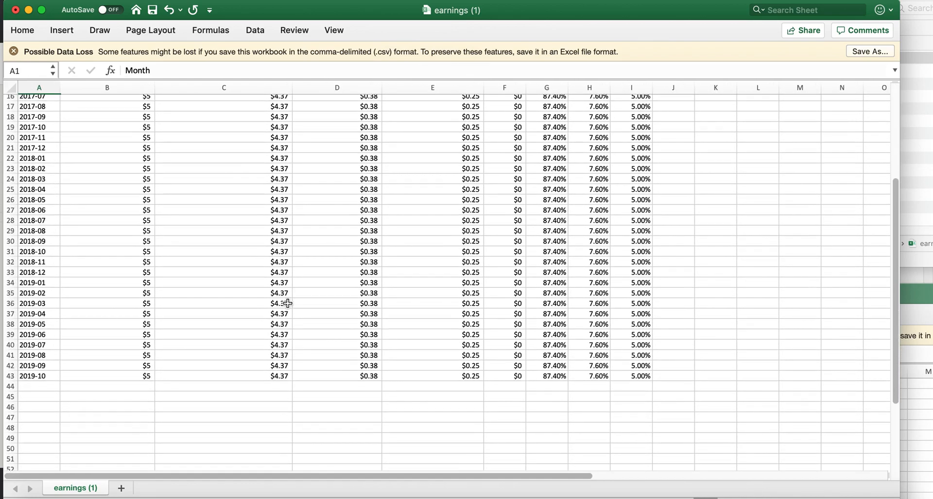
scroll(287, 304, "up", 8)
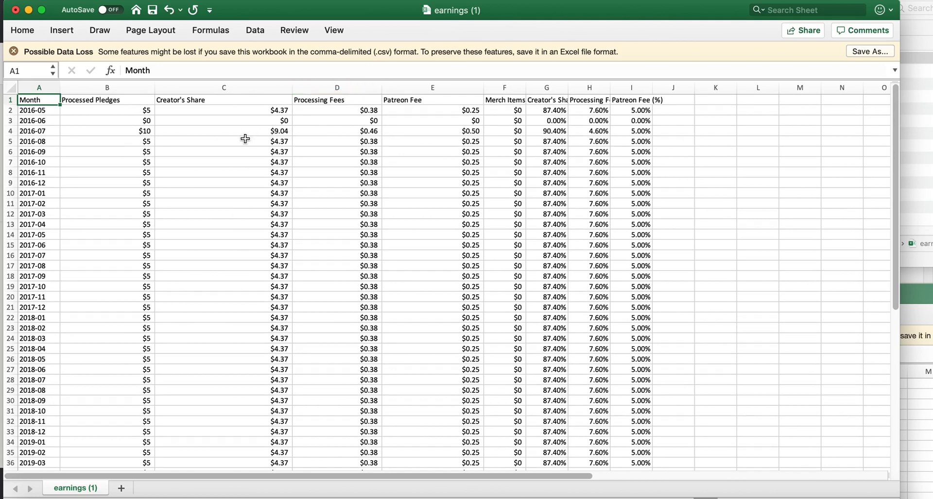
scroll(251, 174, "down", 10)
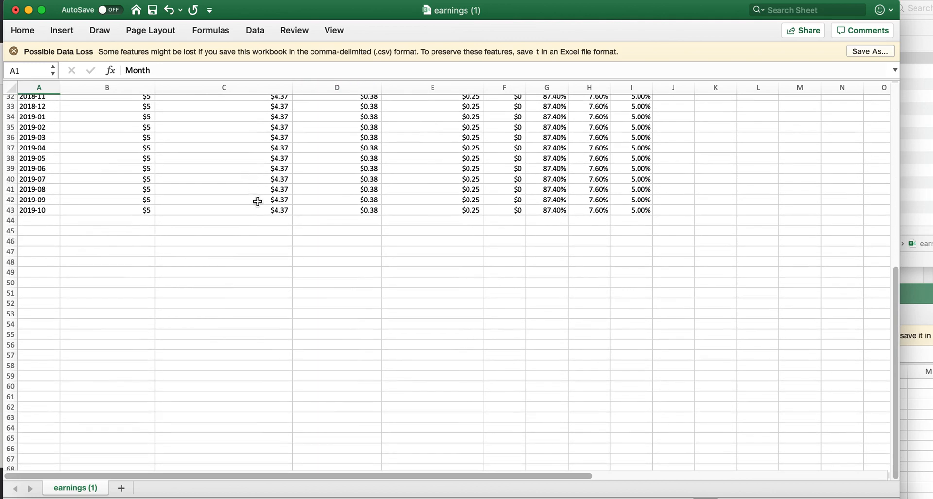
Step: Enter =sum(c2:c43) in cell C44, totaling Creator's Share to $183.84, and verify the formula
left_click(262, 220)
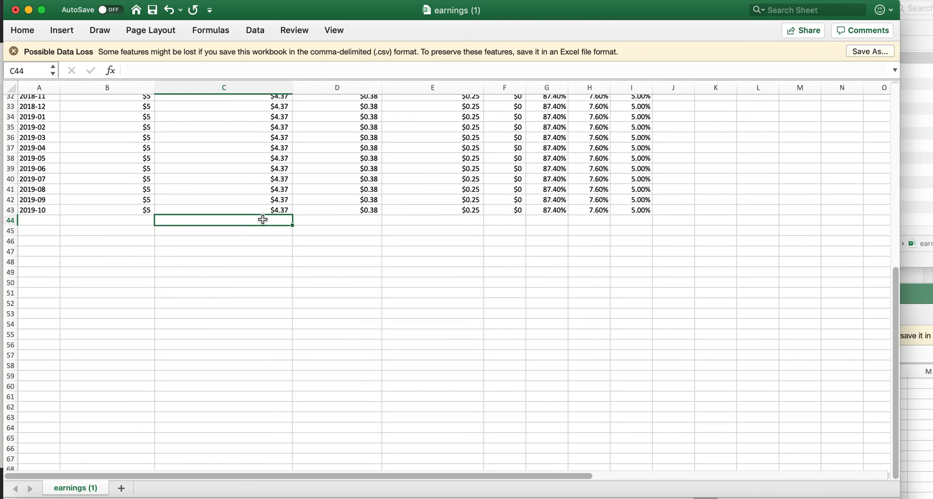
type("=sum(")
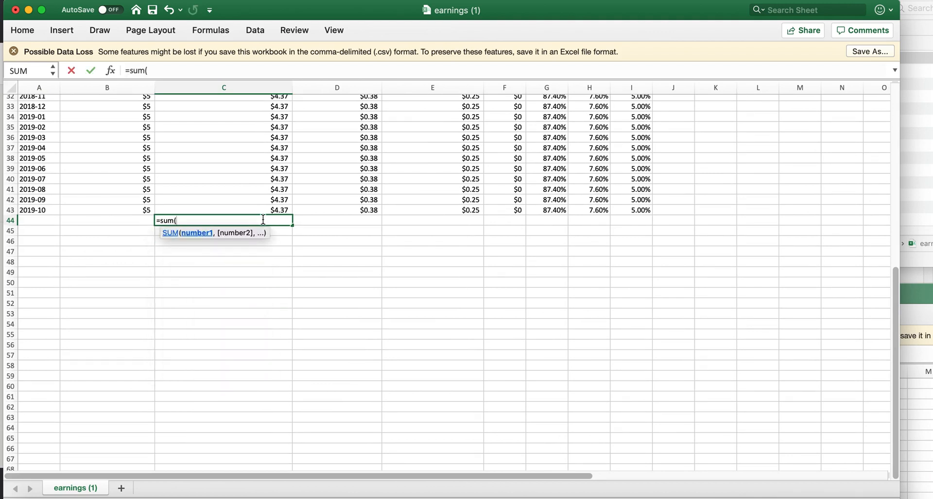
type("c2:")
type("c43")
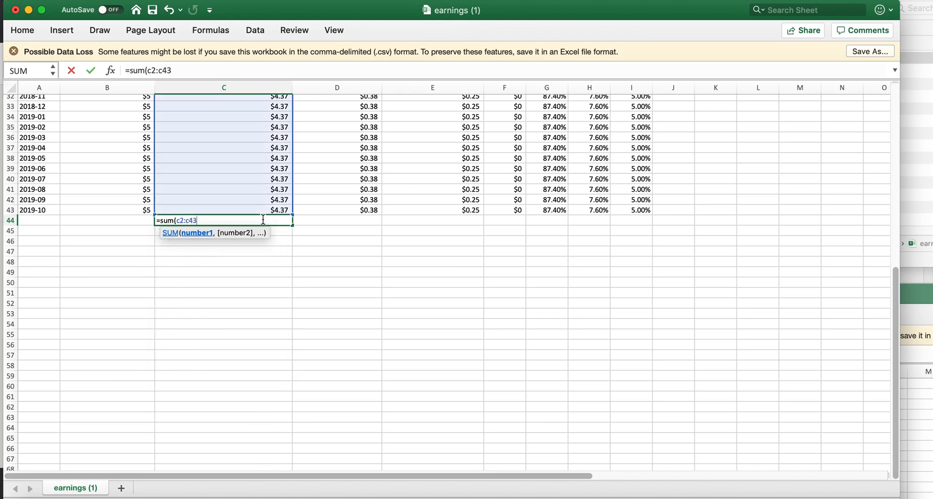
type(")")
key("Return")
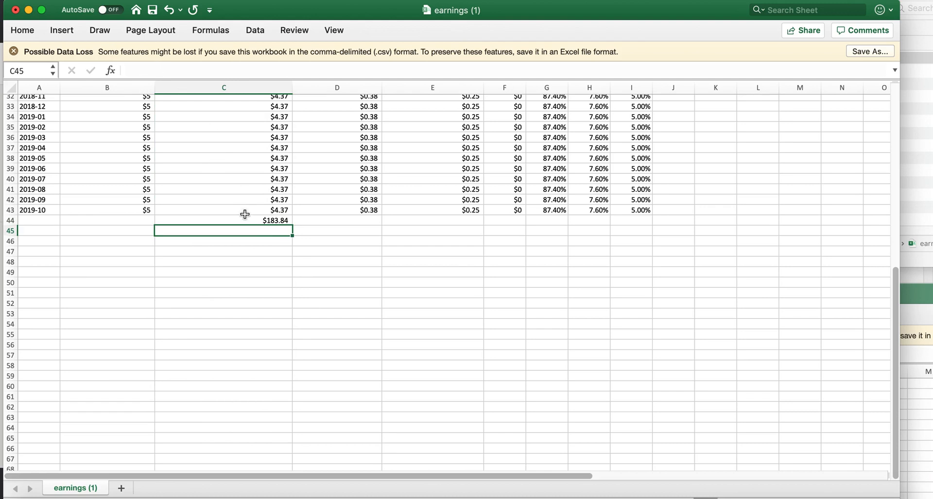
left_click(240, 220)
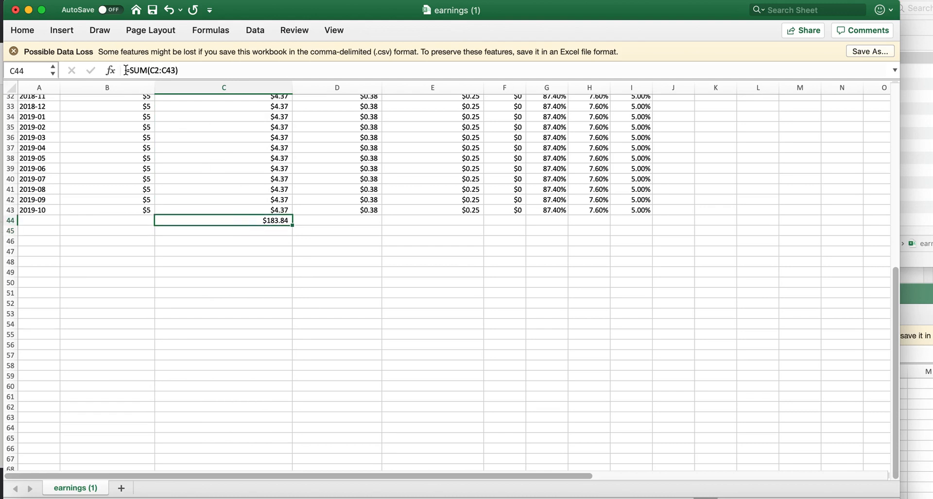